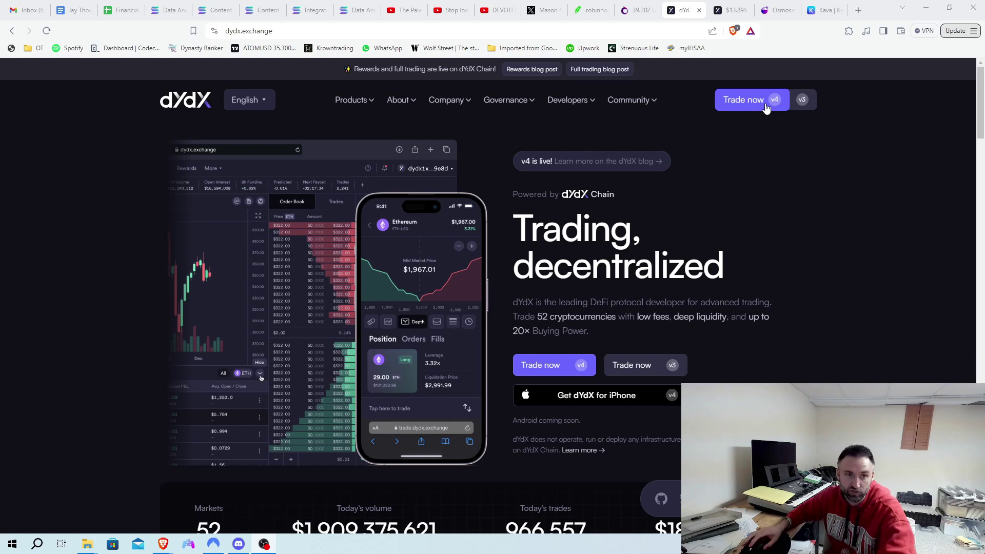
- Open the dYdX v4 trading app at dydx.trade, confirming the leaving-website prompt
left_click(765, 103)
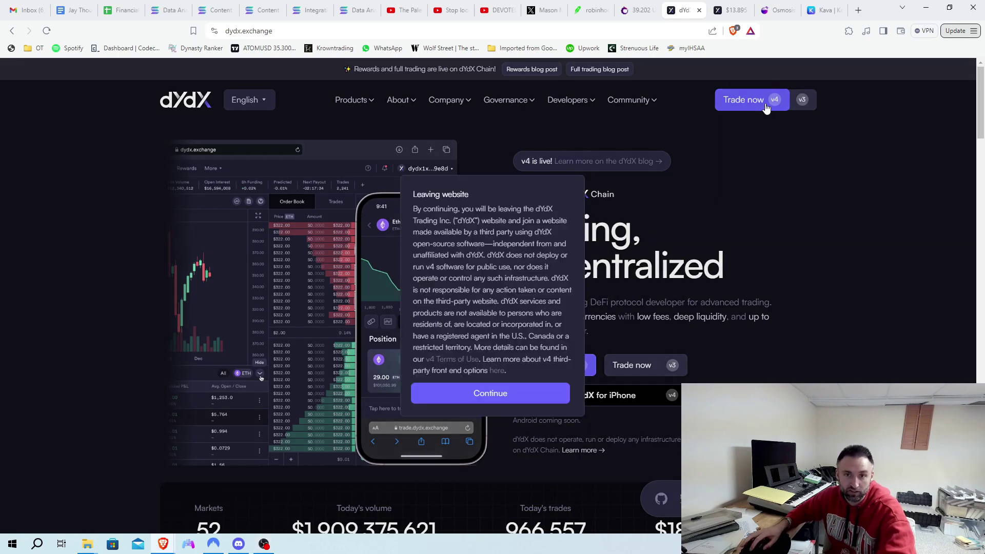
left_click(513, 396)
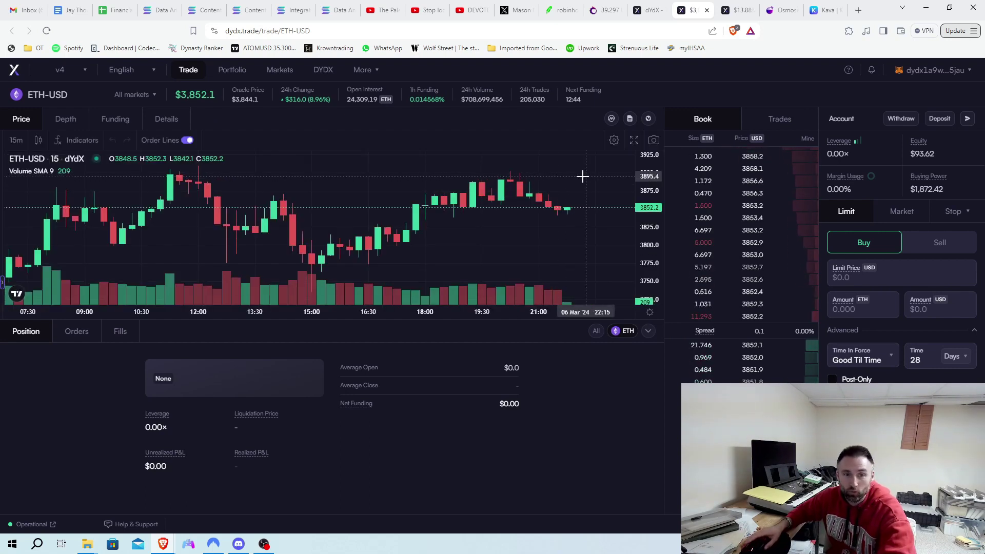
- Browse the Select market list, then close it without leaving ETH-USD
left_click(52, 95)
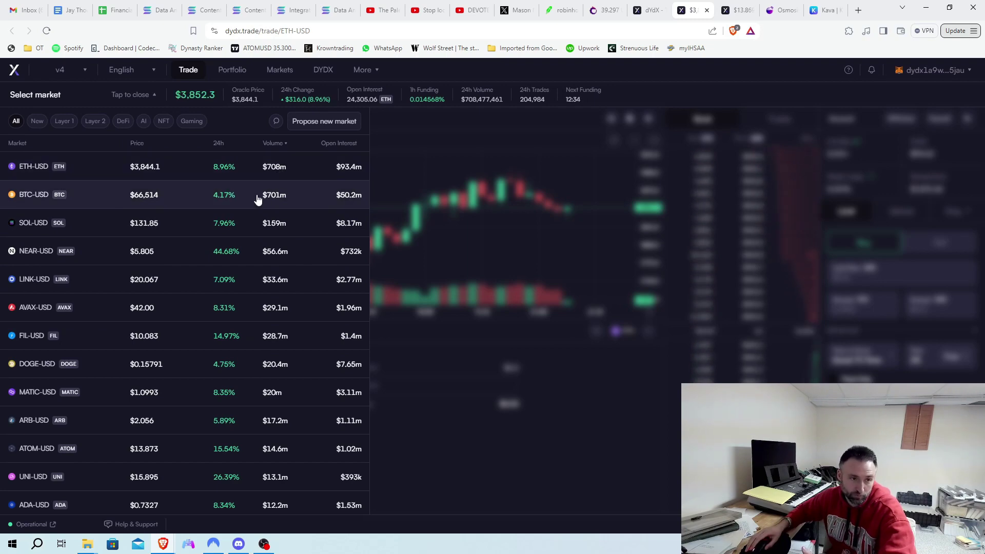
key("Escape")
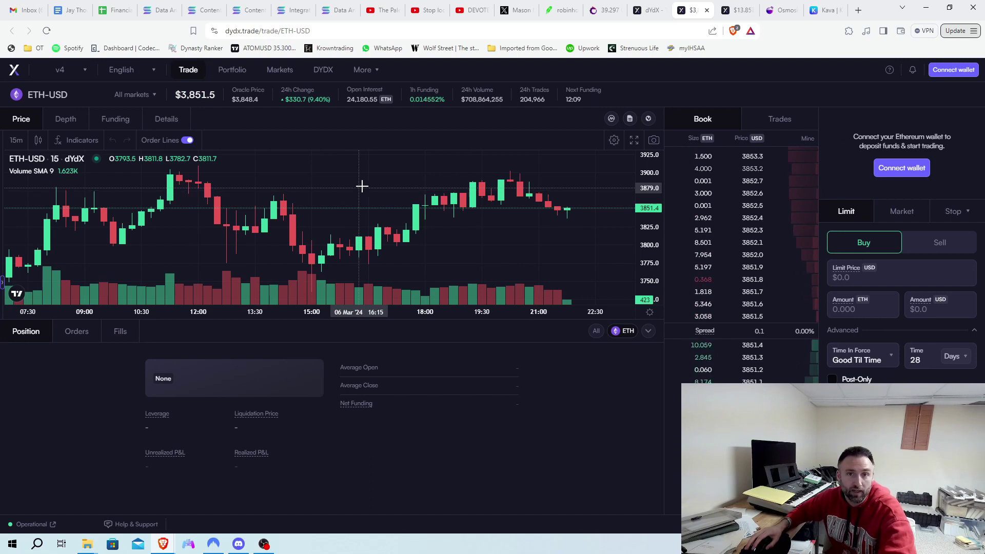
- Connect the MetaMask wallet by signing the request, then view the connected account details
left_click(897, 174)
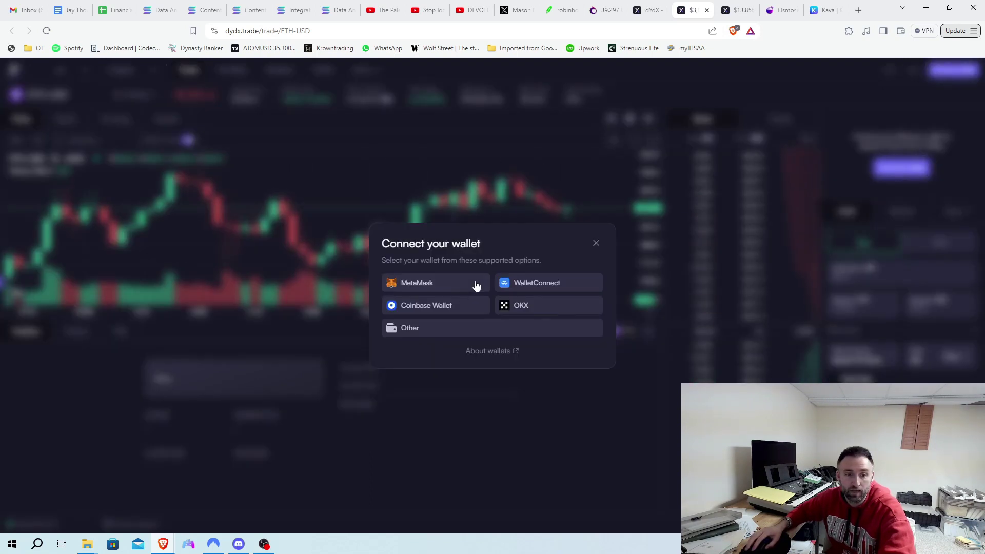
left_click(426, 285)
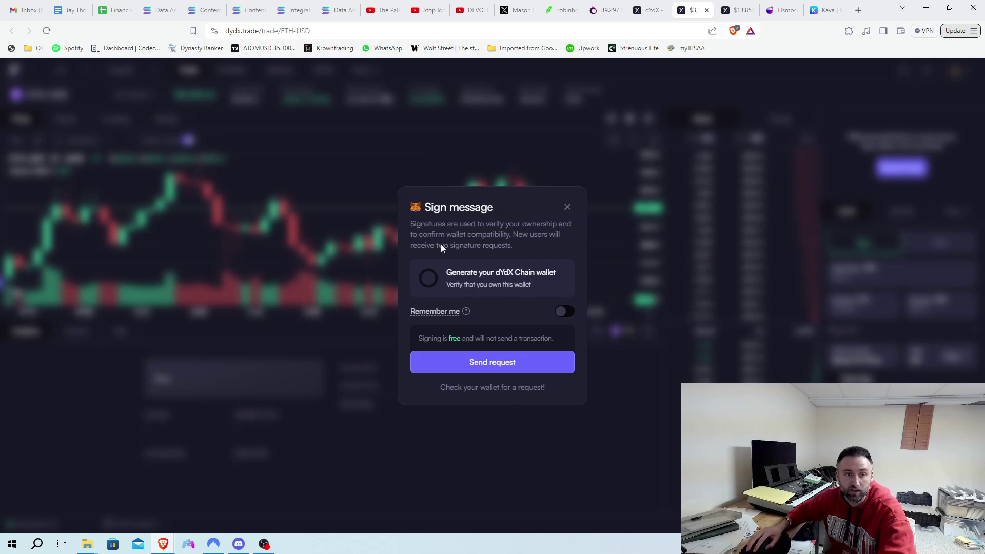
left_click(536, 360)
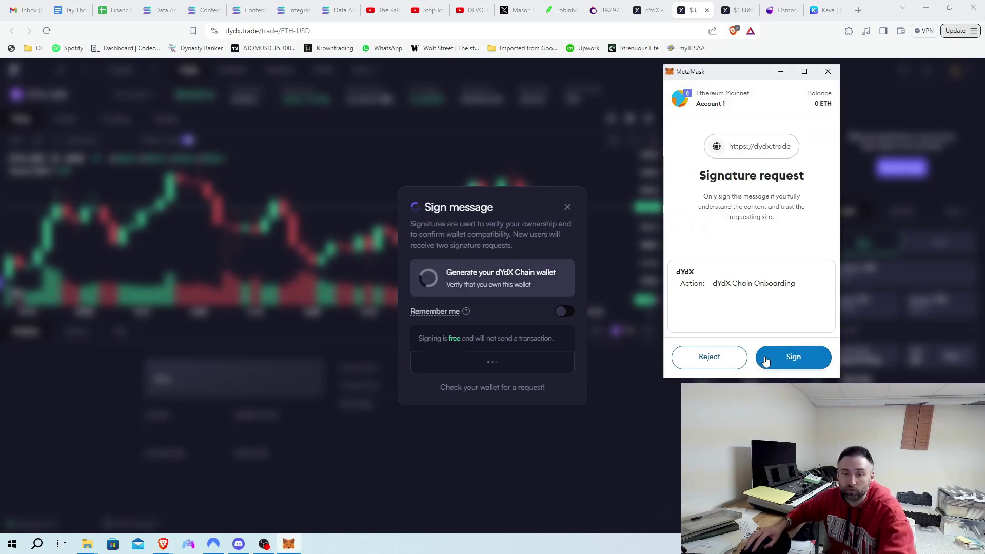
left_click(771, 360)
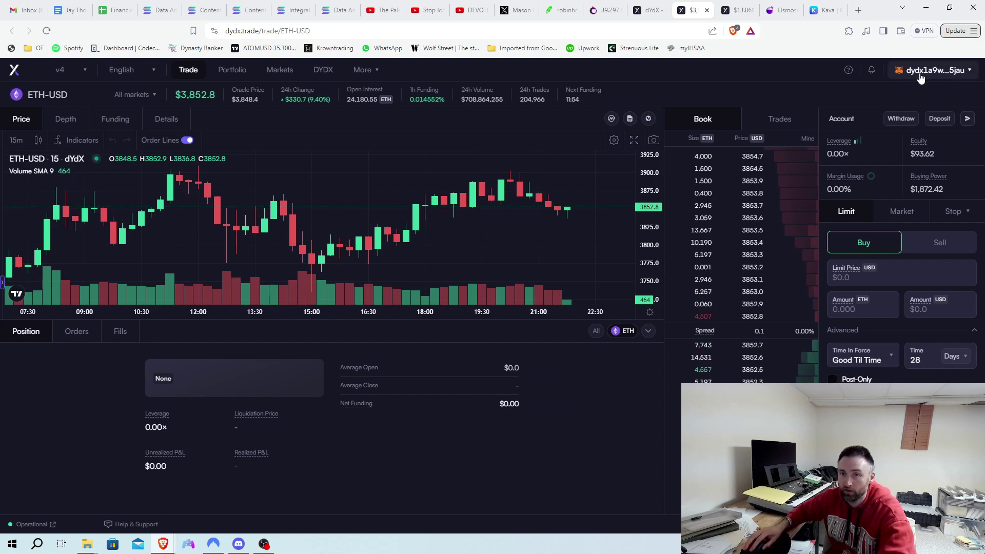
left_click(919, 72)
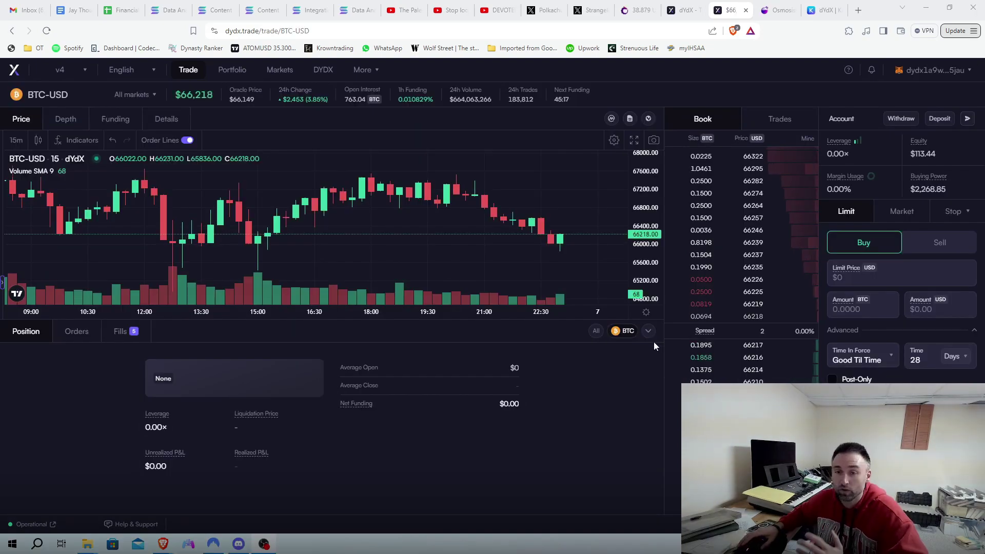
left_click_drag(518, 191, 487, 193)
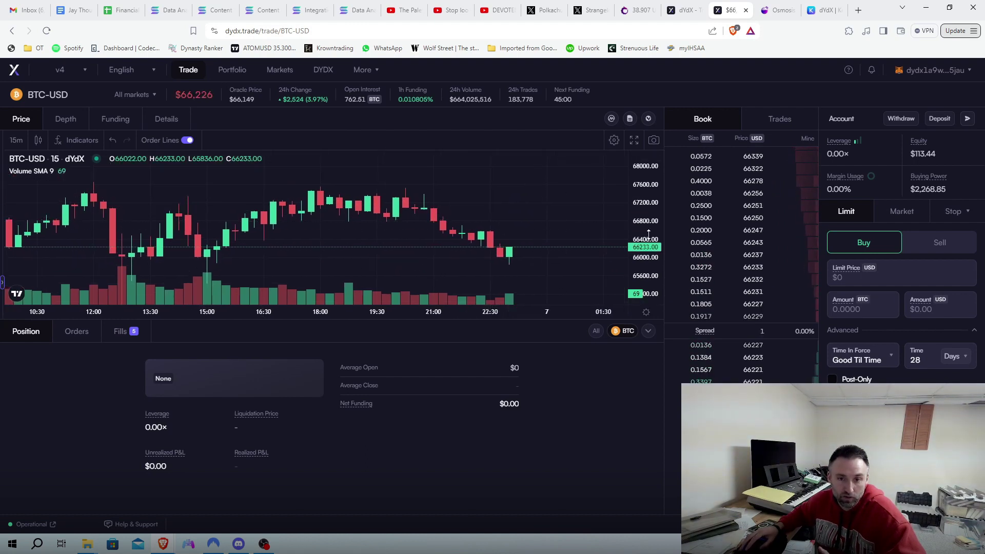
- Set up a BTC-USD market buy with amount 0.001 at 10× leverage
left_click(903, 219)
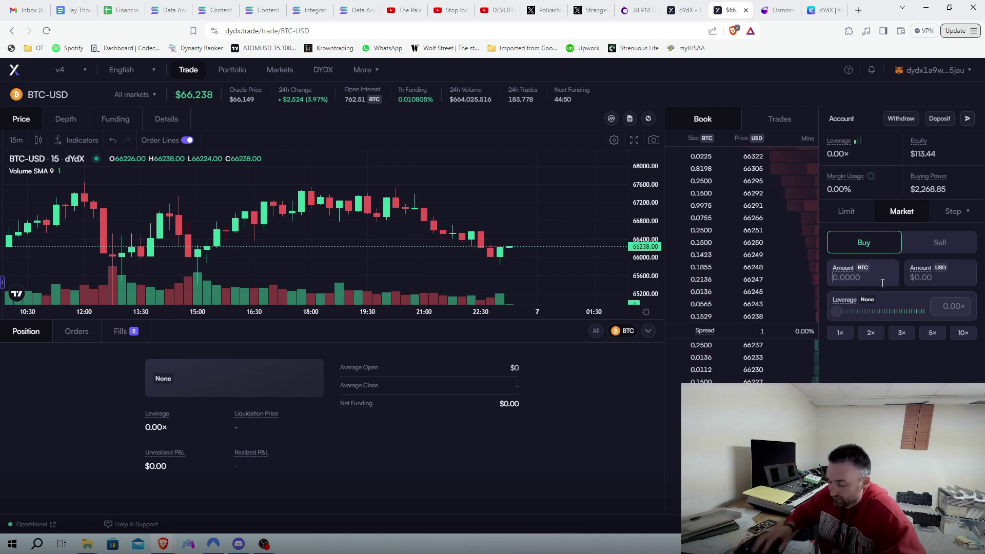
type("0.001")
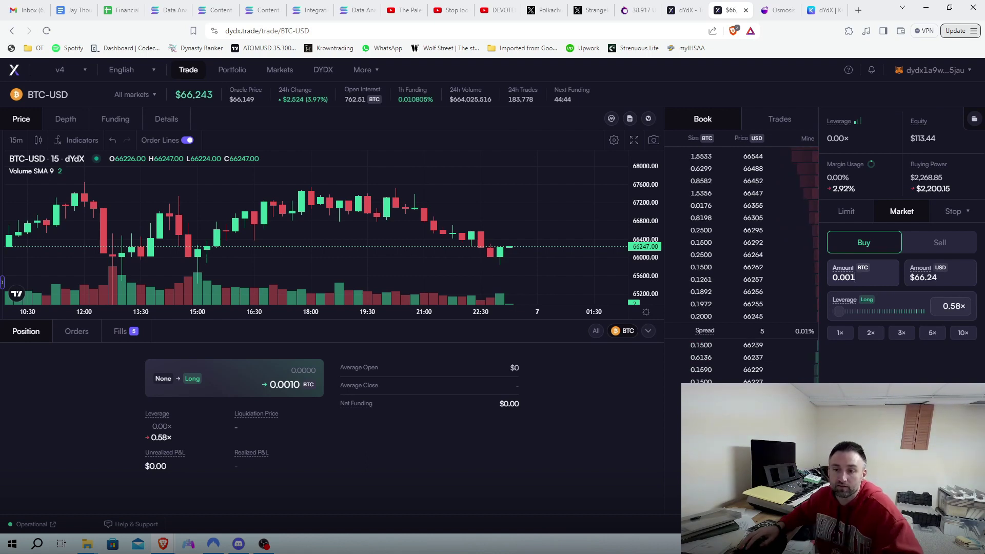
left_click(930, 333)
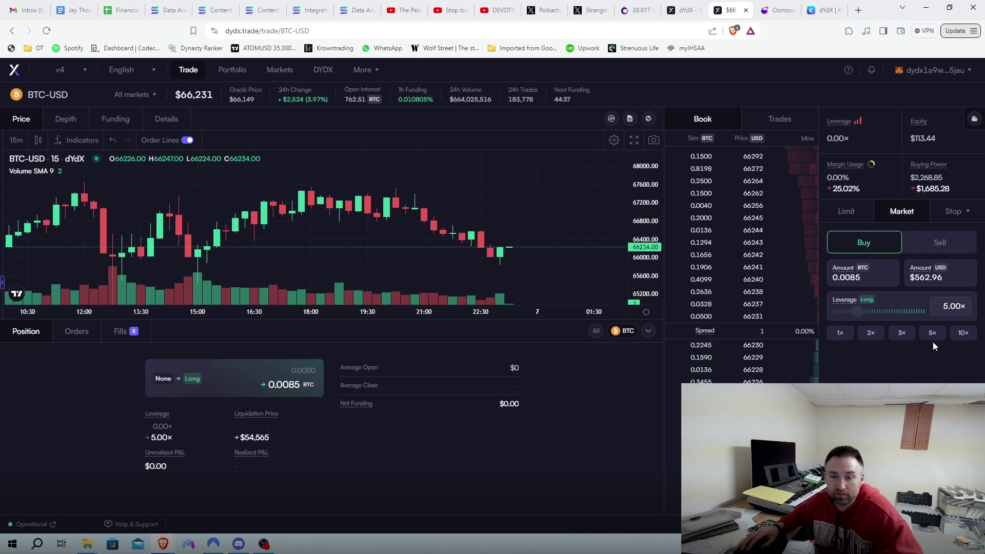
left_click(954, 339)
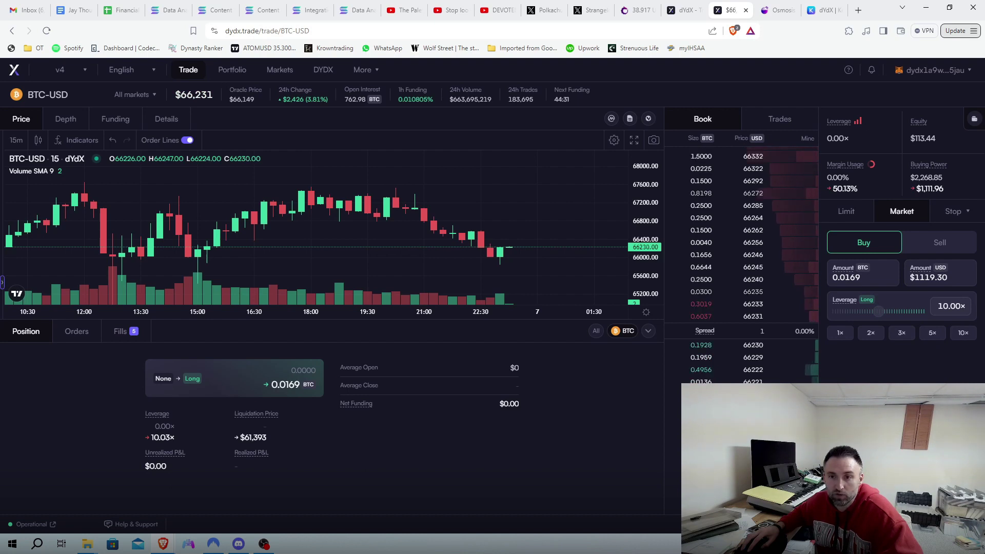
mouse_move(876, 171)
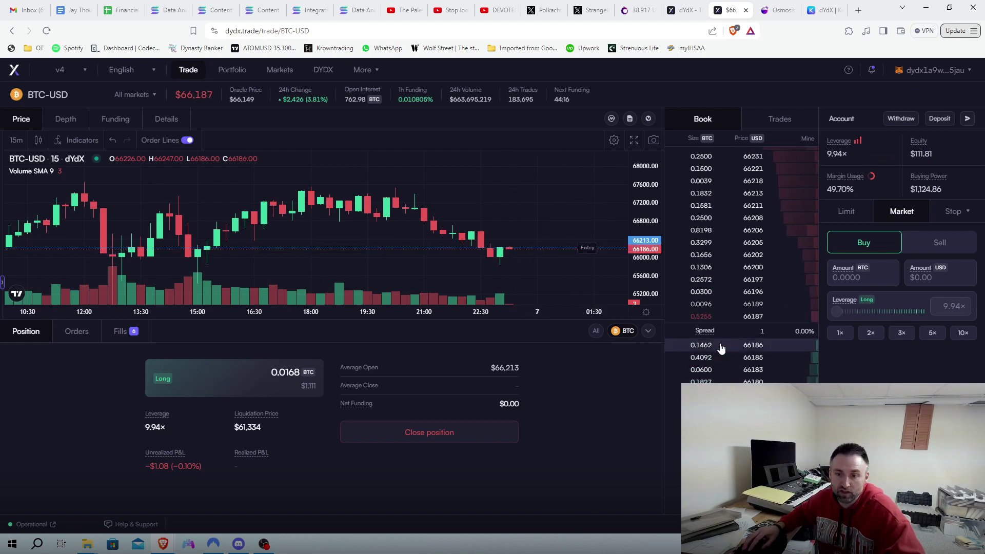
- Choose a Stop Limit order with trigger and limit prices of 65350
left_click(953, 210)
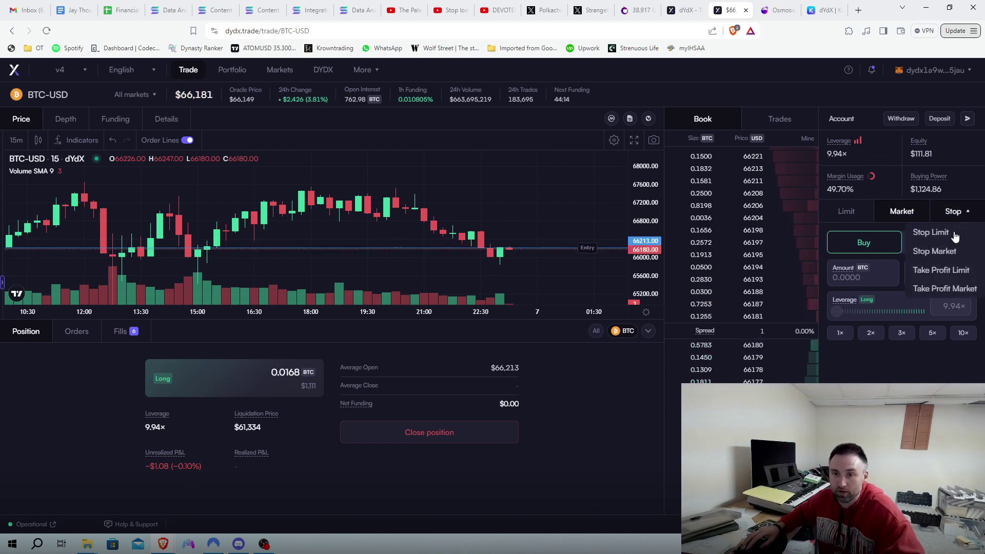
left_click(950, 233)
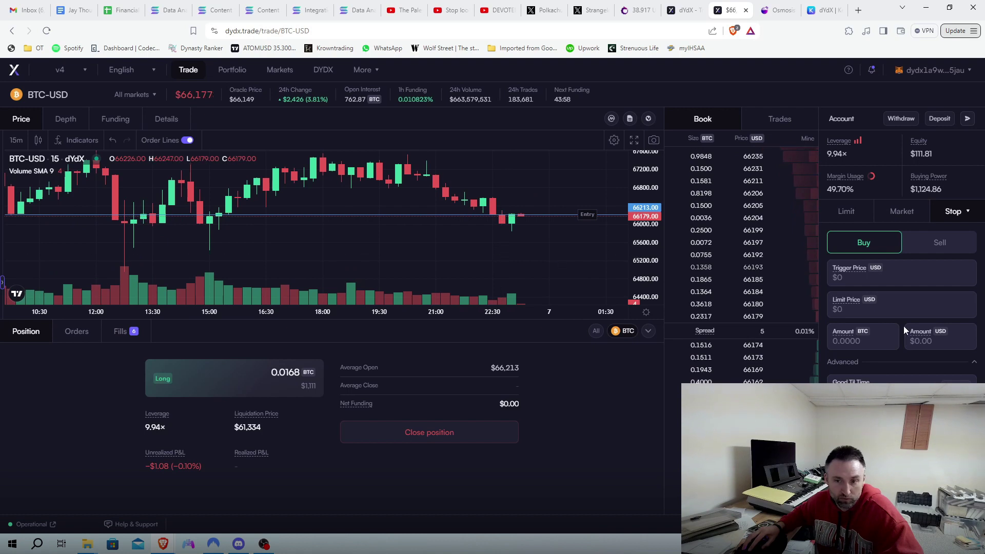
left_click(851, 279)
type("6")
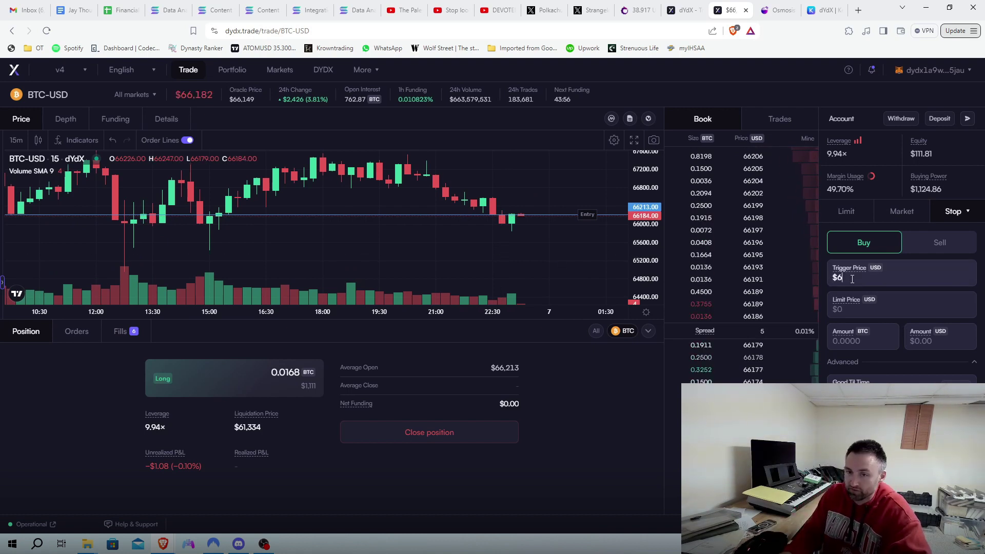
type("5350")
left_click(883, 313)
type("65")
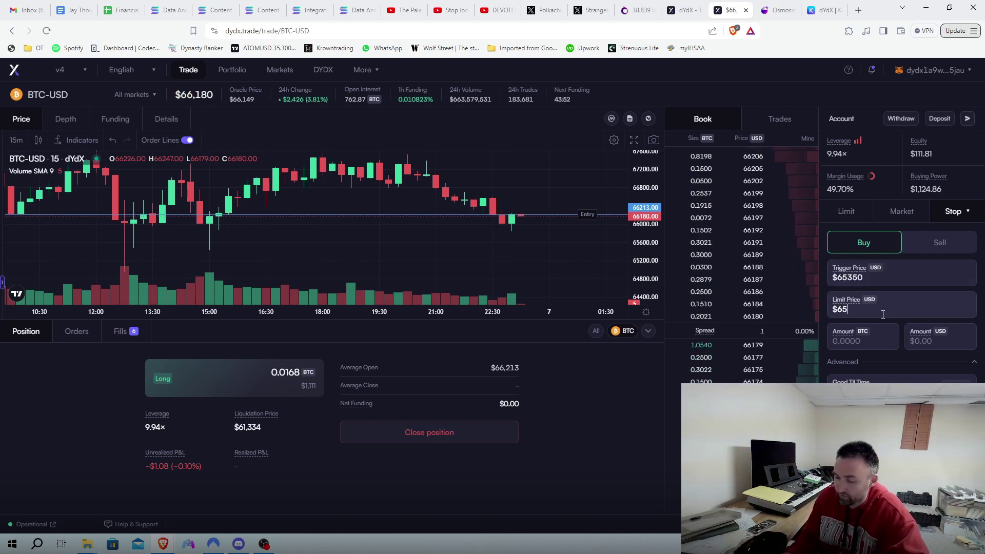
type("350")
- Set the stop order amount to 0.0168 BTC as a sell, viewing its chart line
key("Tab")
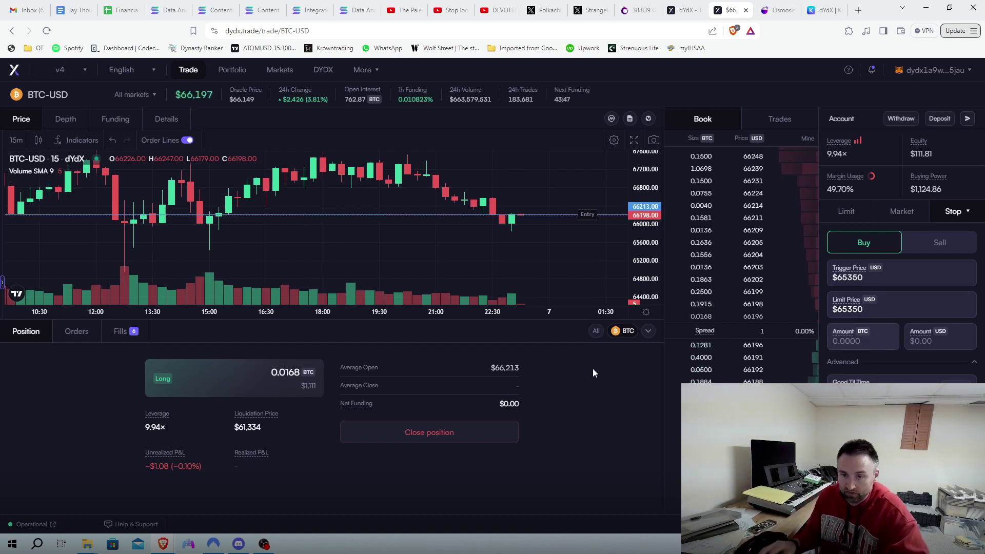
type("0.0168")
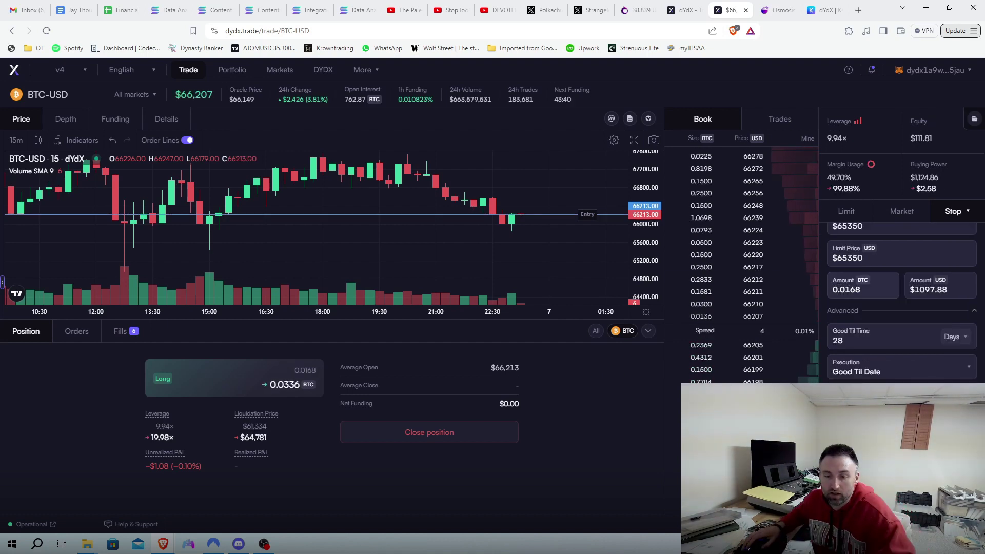
left_click(942, 255)
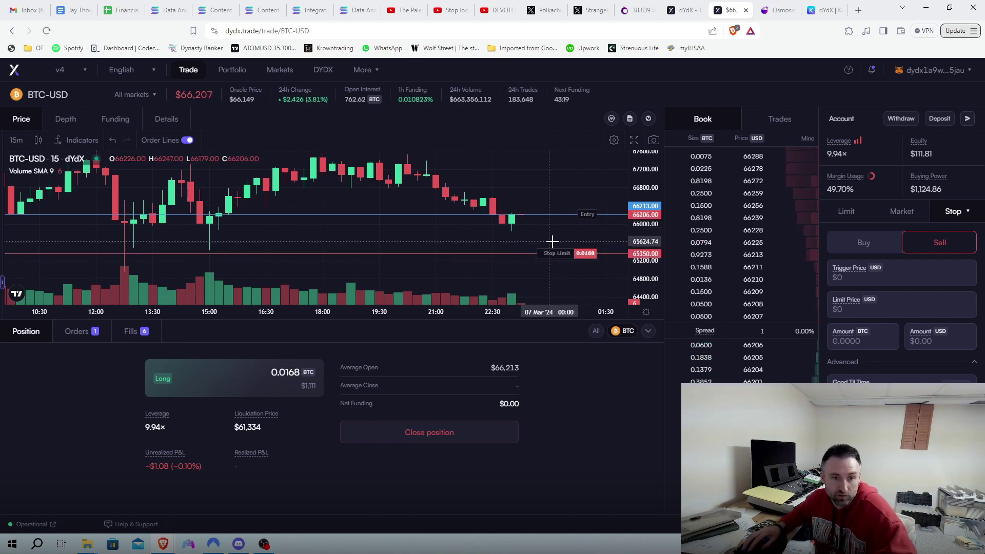
left_click_drag(559, 200, 517, 228)
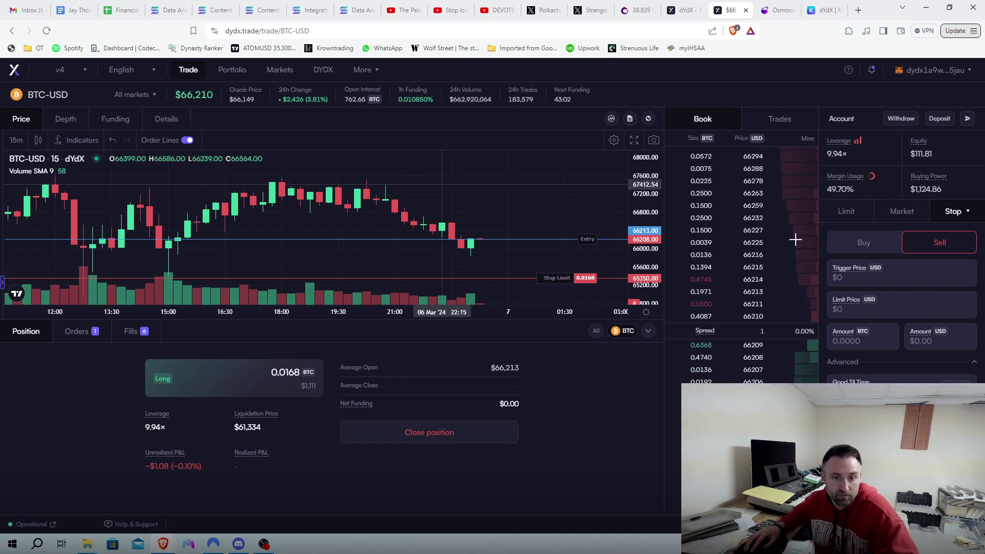
- Choose Take Profit Limit with 67500 trigger and limit prices and amount 0.0168
left_click(954, 212)
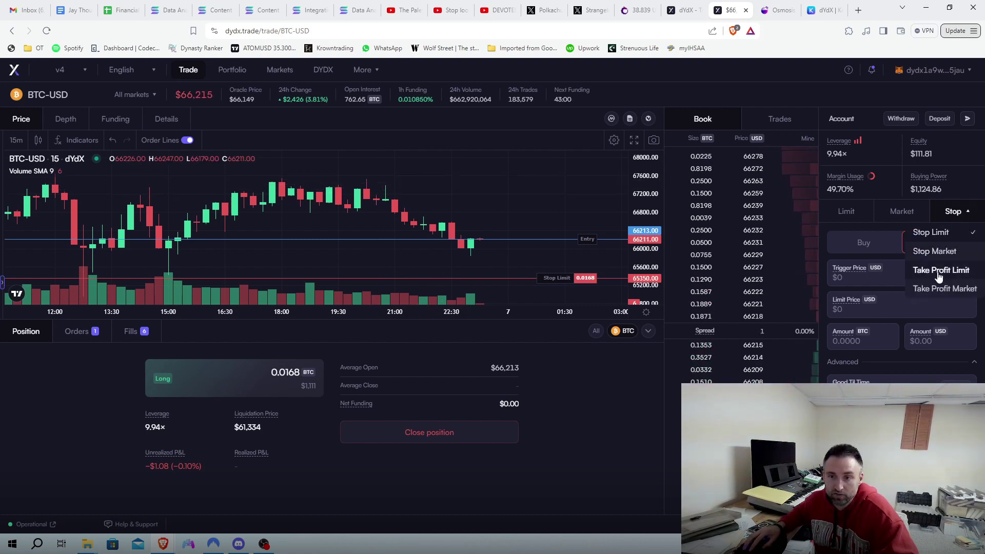
left_click(938, 271)
left_click(889, 277)
type("67500")
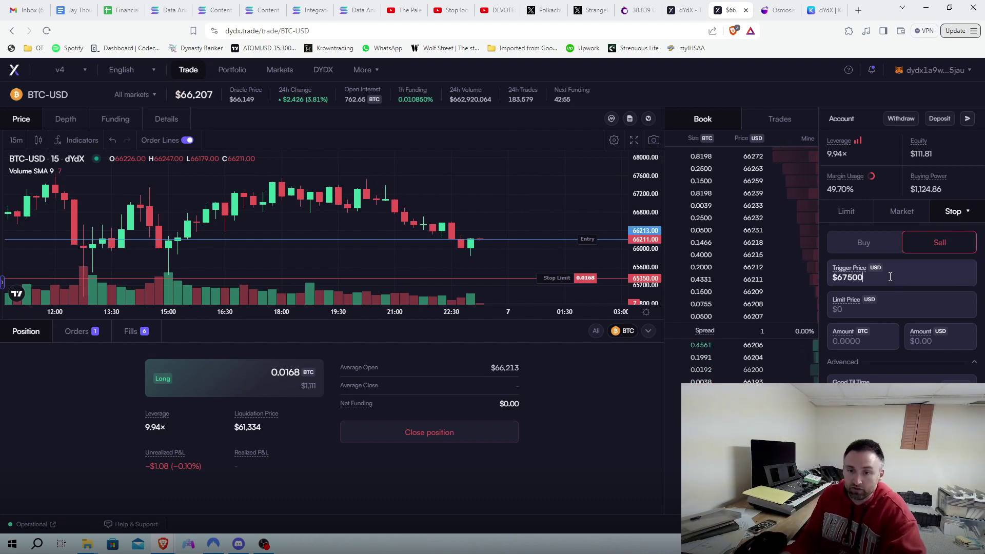
left_click(882, 312)
type("6")
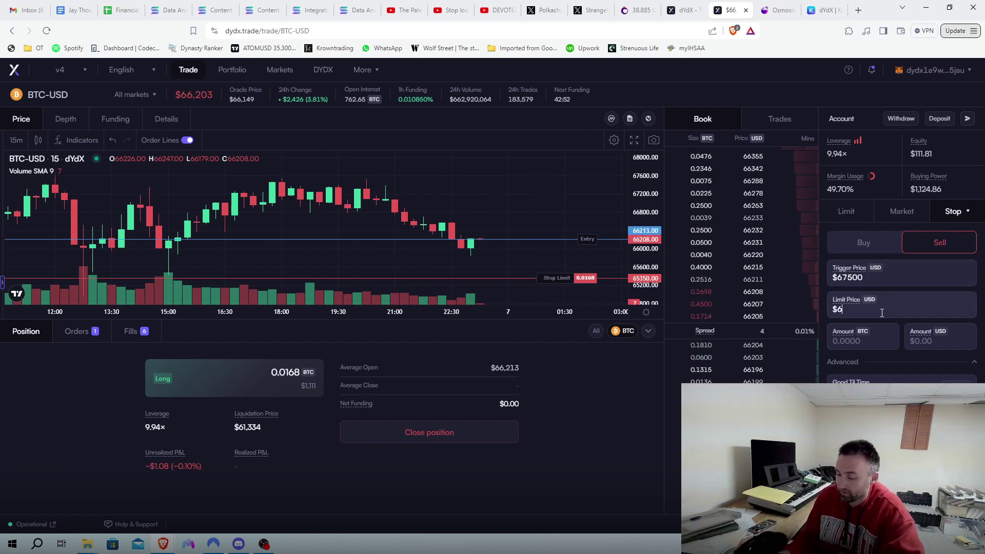
type("7500")
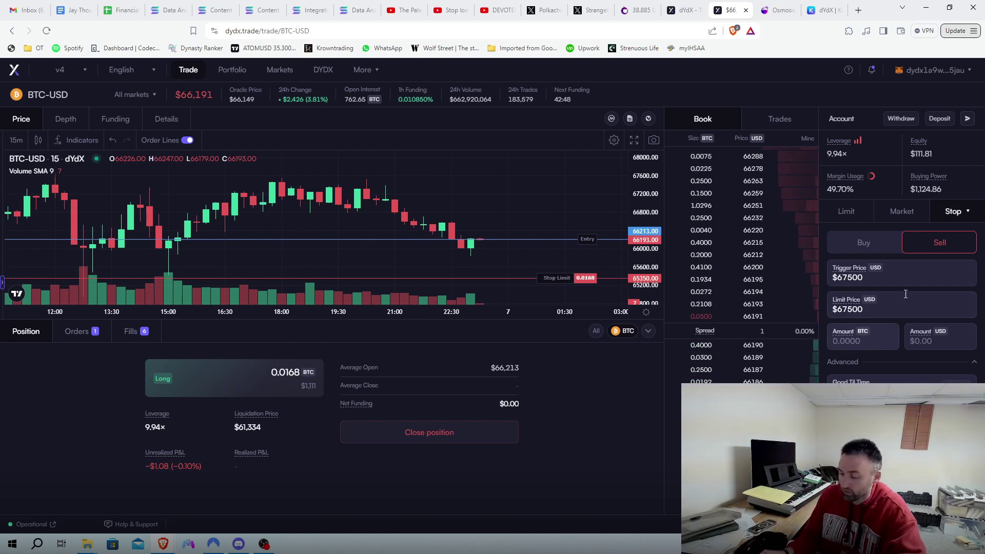
type("0.0168")
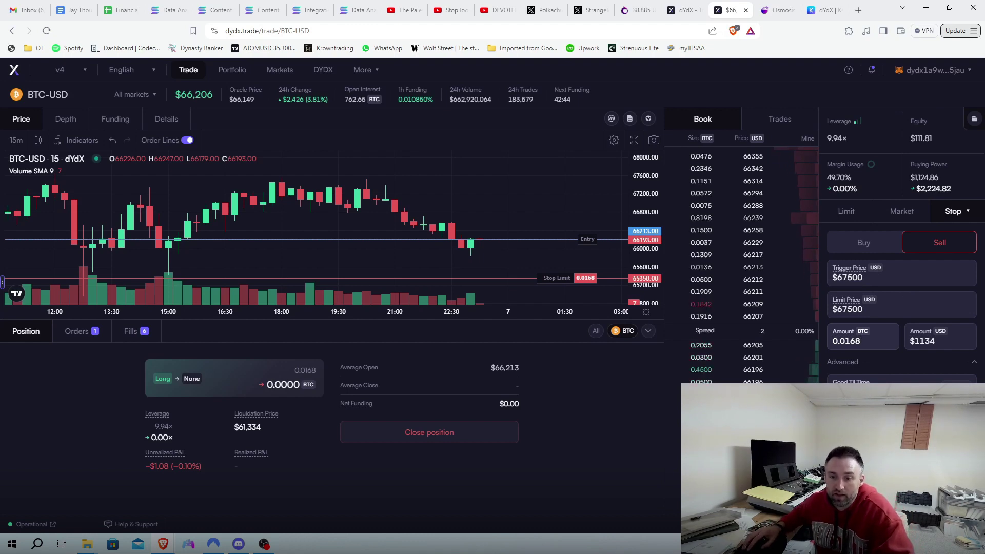
- Set the take-profit order's Good Til Time to 1 Day
scroll(919, 349, "down", 2)
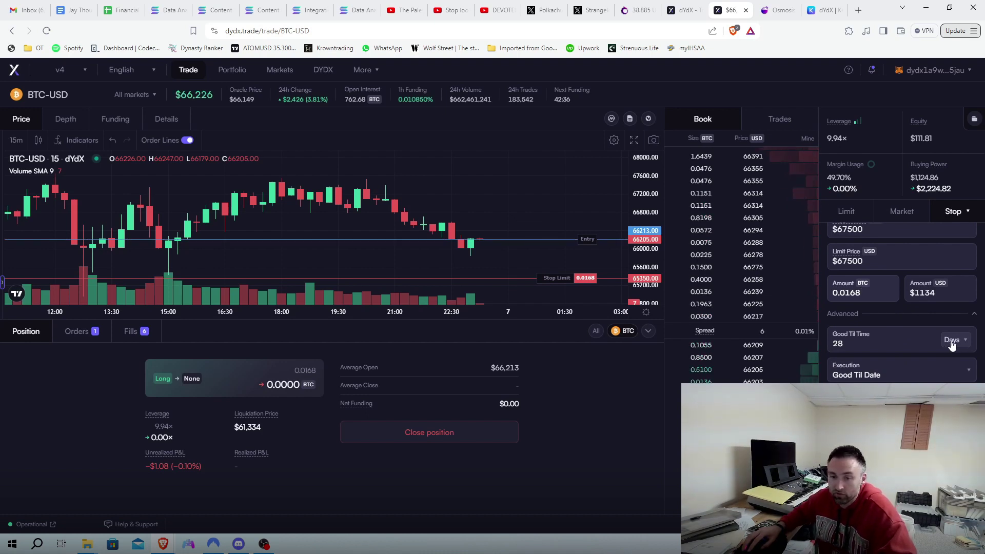
left_click(953, 343)
left_click(951, 340)
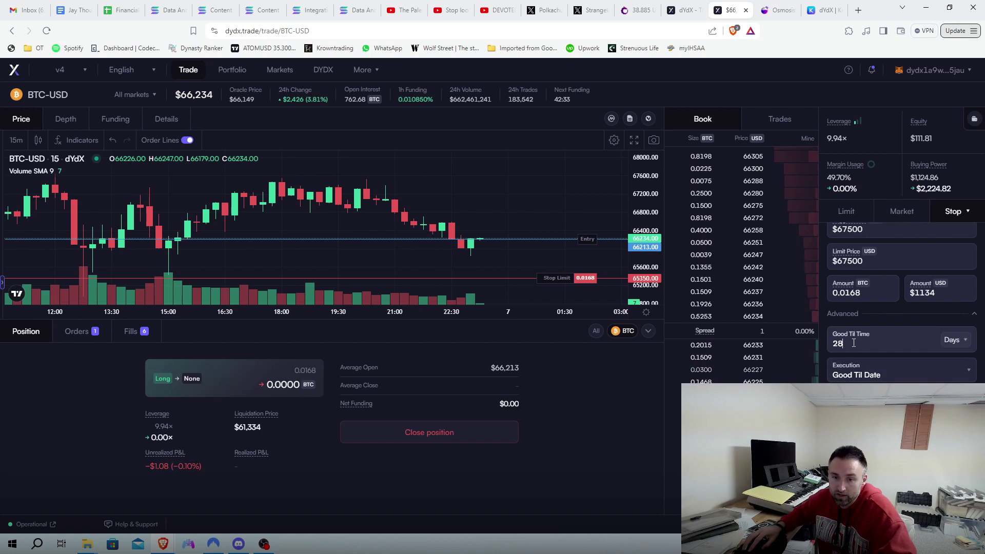
double_click(837, 344)
type("1")
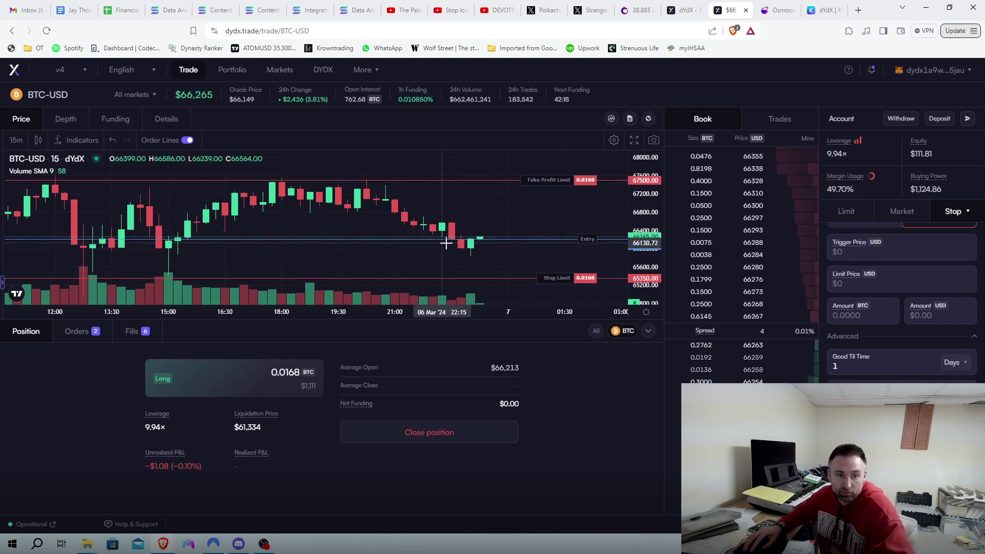
left_click_drag(508, 234, 474, 241)
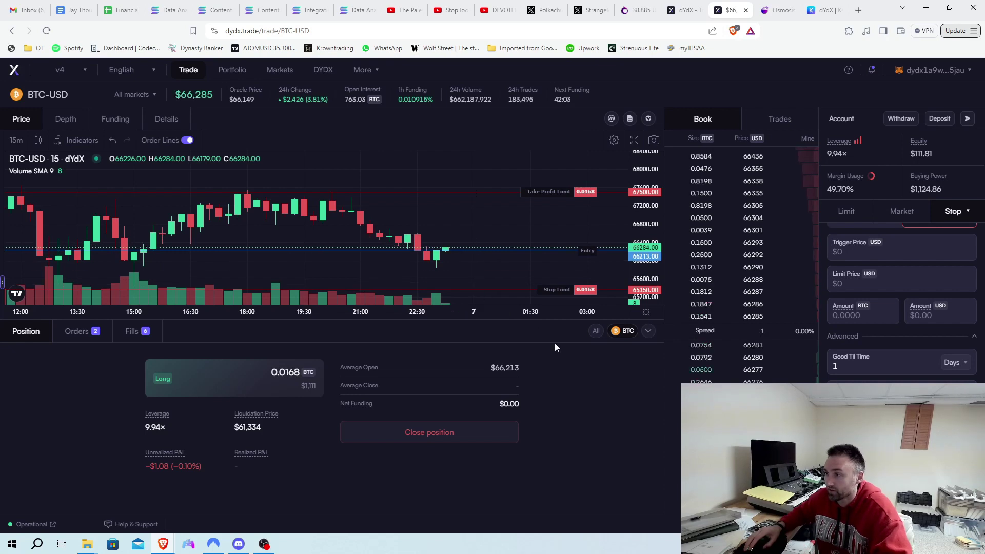
left_click_drag(496, 241, 468, 242)
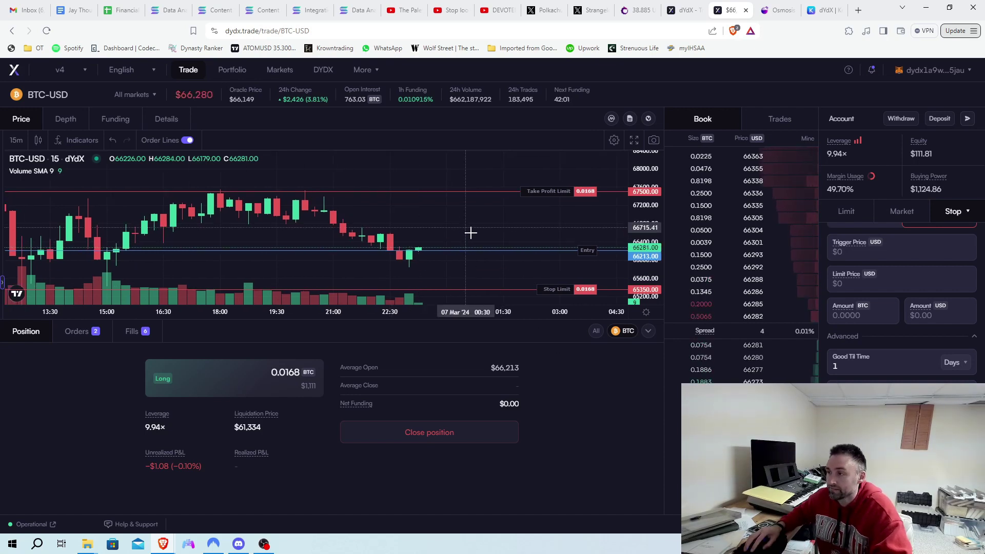